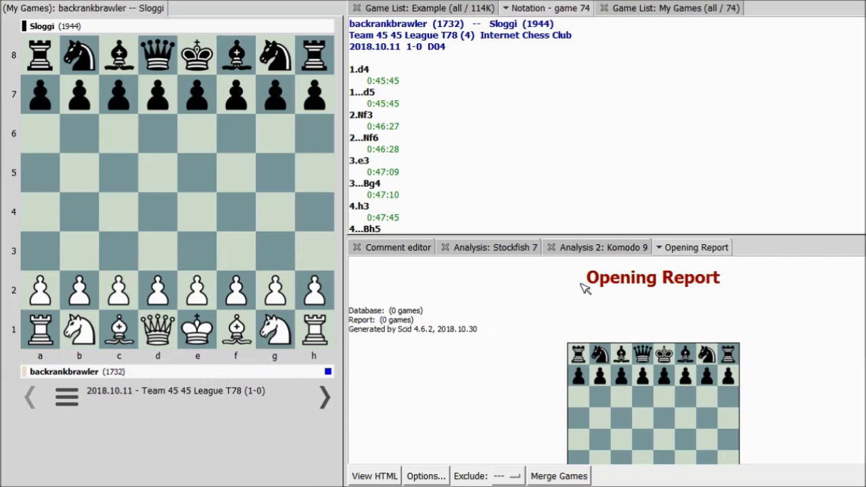
- Jump to White's first move 1.d4 in game 74's move list
left_click(364, 76)
- Step through game 74's opening to 5.g4 Bg6
key("Right")
key("Right")
key("Right")
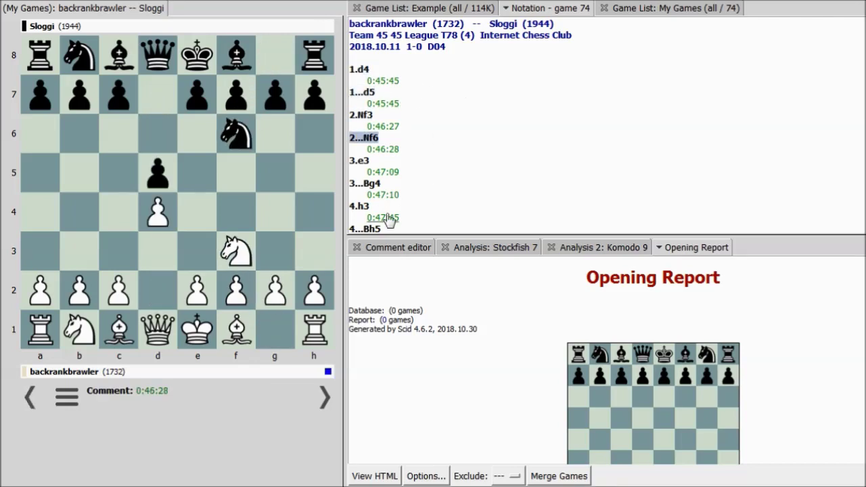
key("Right")
key("Right")
key("Right")
key("Right")
key("Right")
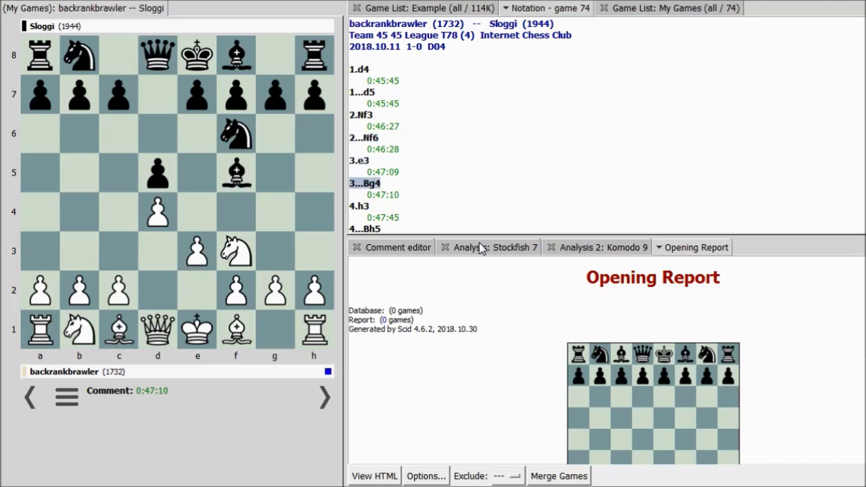
key("Right")
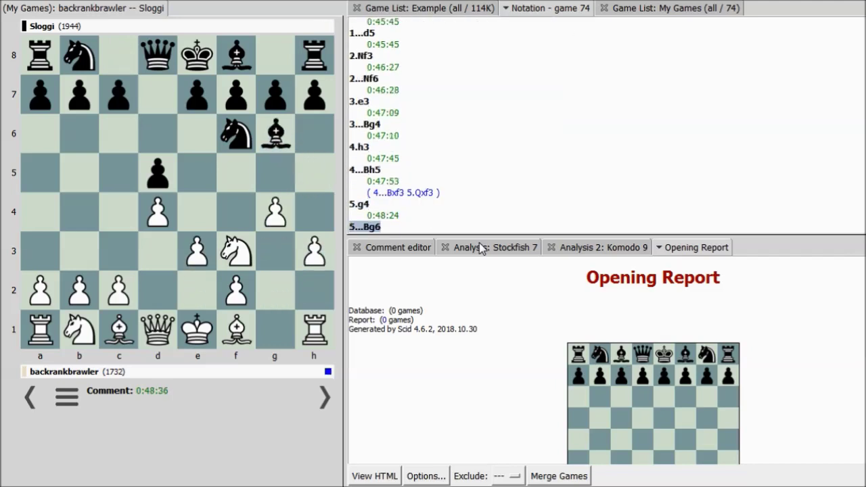
- Enter the 4...Bxf3 5.Qxf3 side line and show the Stockfish 7 and Komodo 9 analysis
left_click(389, 193)
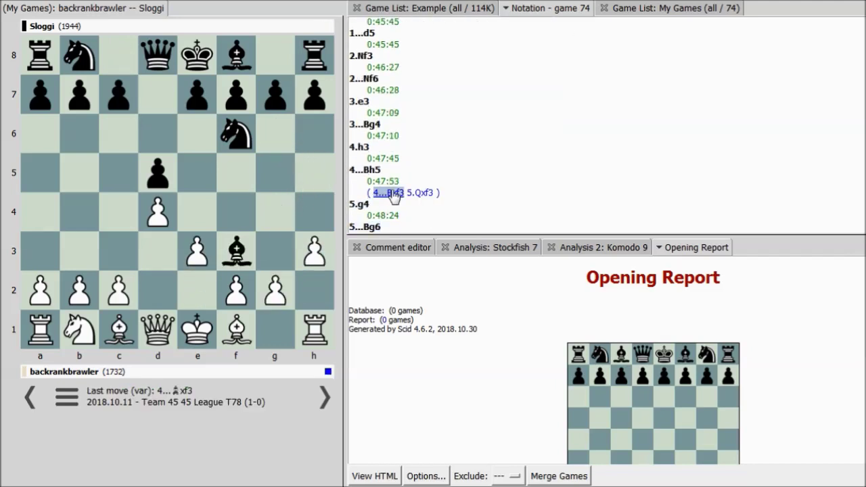
left_click(421, 193)
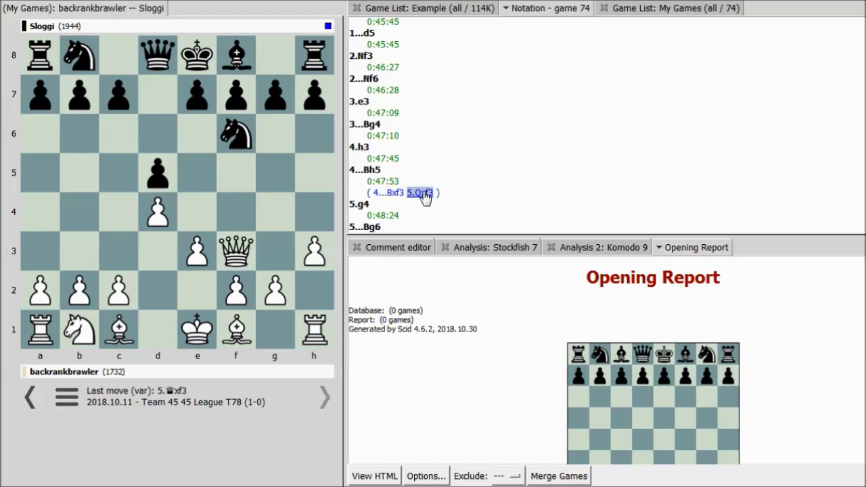
left_click(500, 249)
left_click(602, 247)
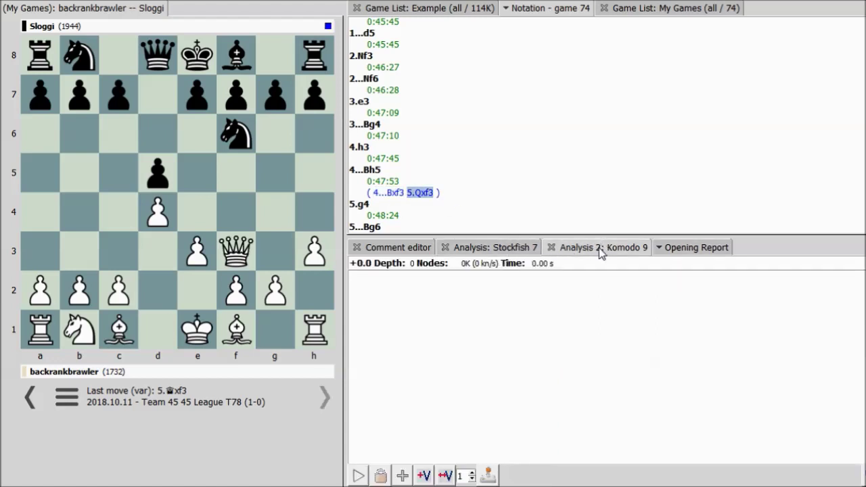
- Run Komodo 9 briefly on the 5.Qxf3 position to depth 16, then open the comment editor
left_click(483, 251)
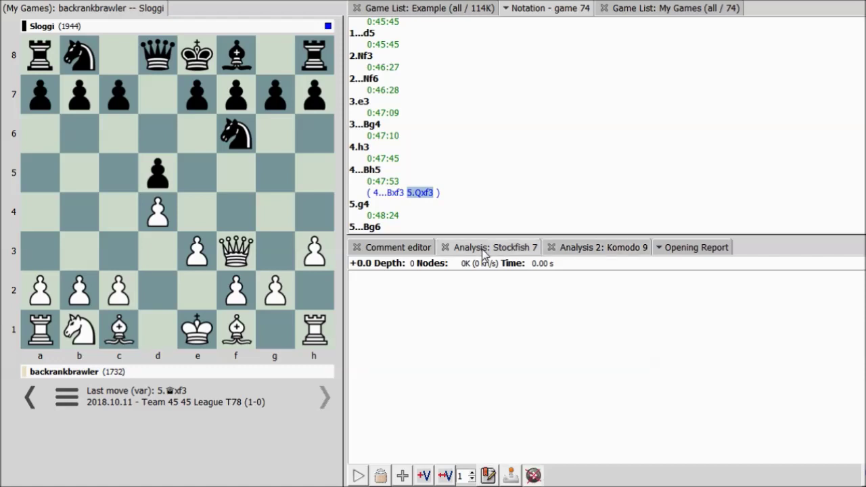
left_click(606, 251)
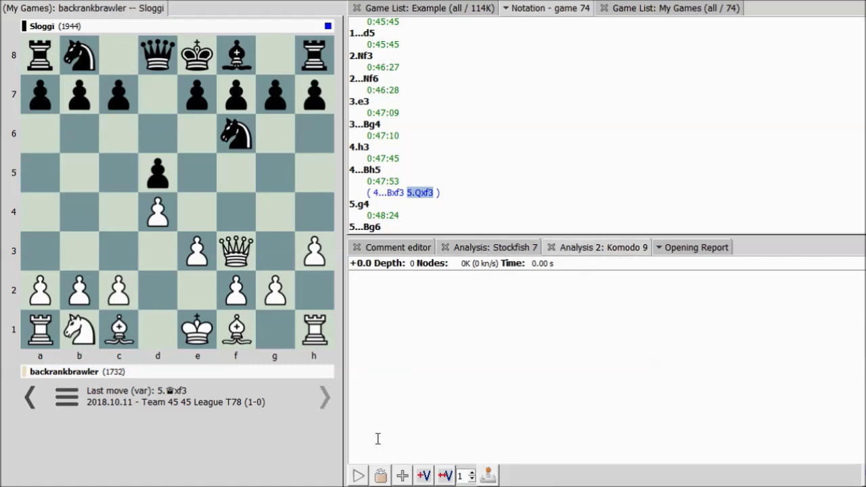
left_click(359, 476)
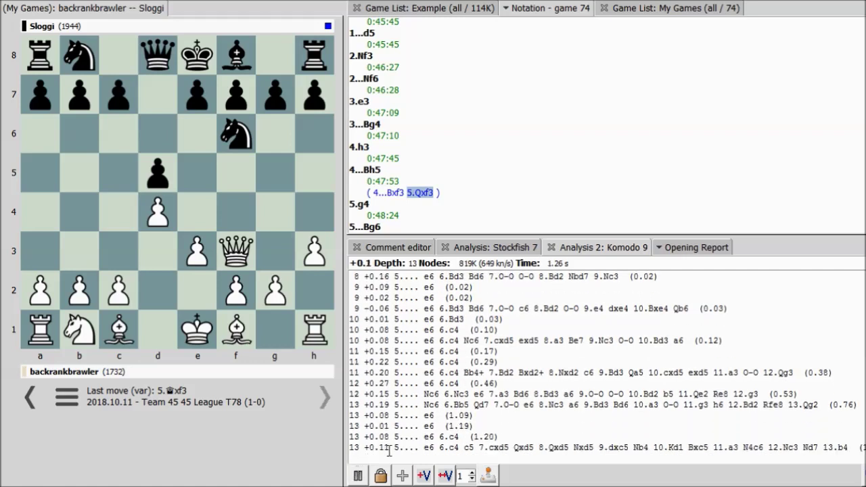
left_click(359, 475)
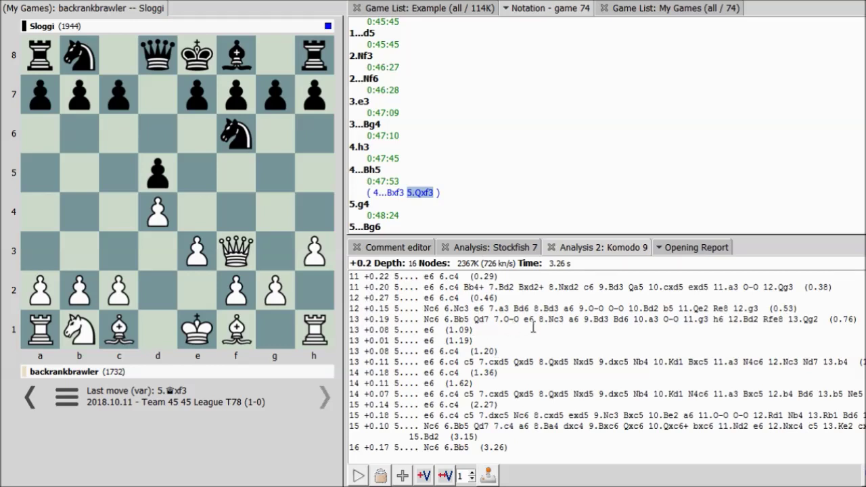
left_click(396, 248)
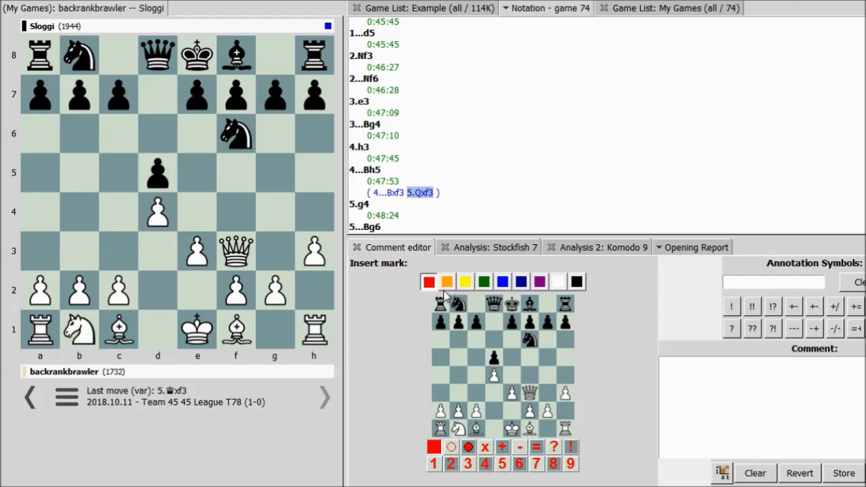
- Enter placeholder comment text, draw red arrows f3–d5 and f3–f6, and store the comment
left_click(689, 387)
type("ljdf;lajsdf")
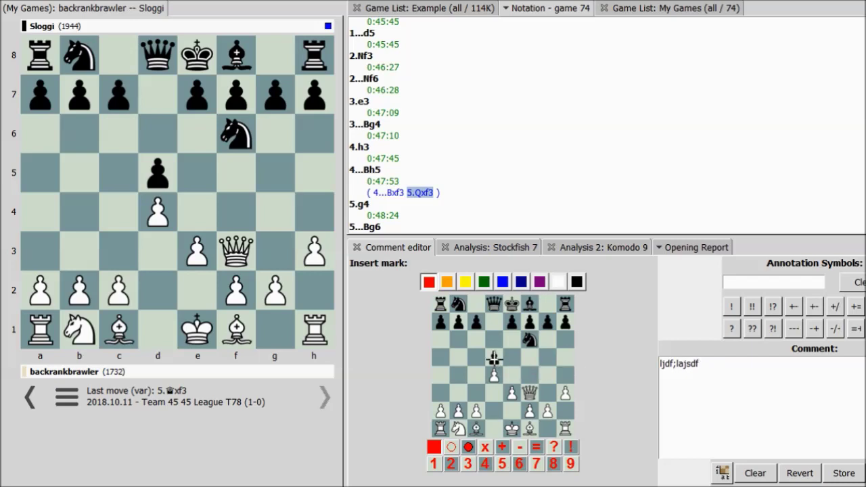
left_click_drag(529, 391, 494, 357)
left_click_drag(529, 391, 529, 340)
left_click(843, 473)
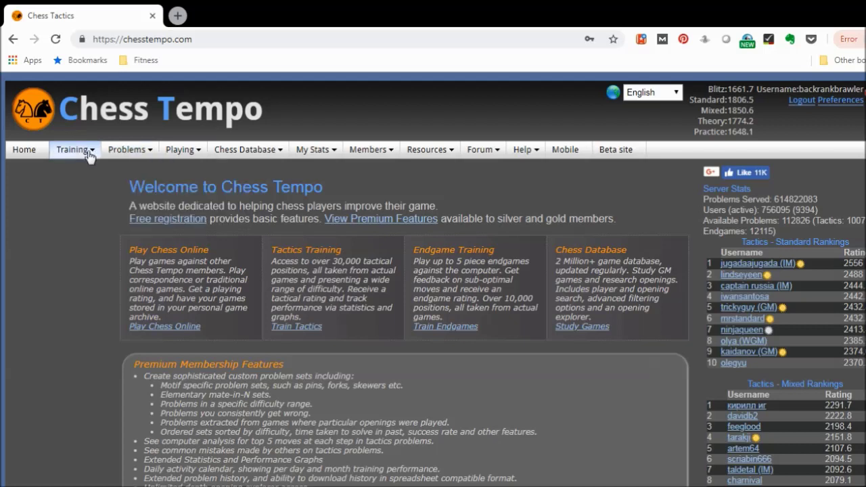
- Switch to the browser showing the signed-in Chess Tempo welcome page
mouse_move(88, 154)
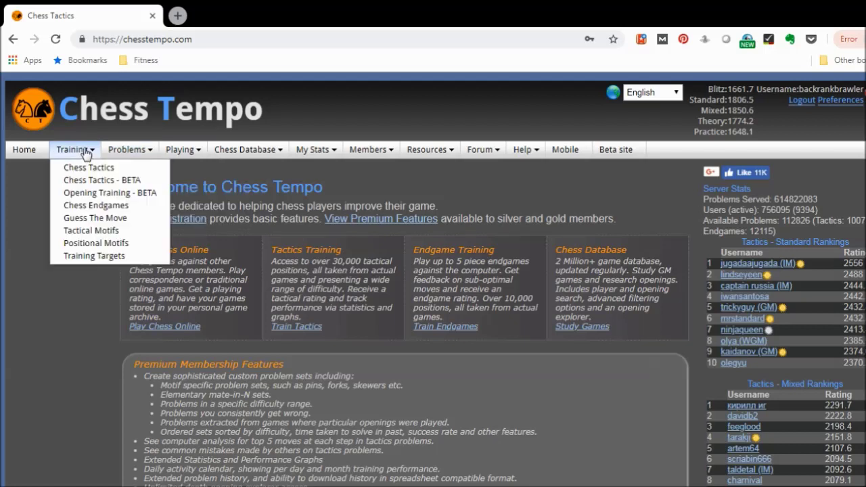
- Open Chess Tempo's Chess Games database and play 1.e4 e6 2.d4 d5 on its board
mouse_move(247, 151)
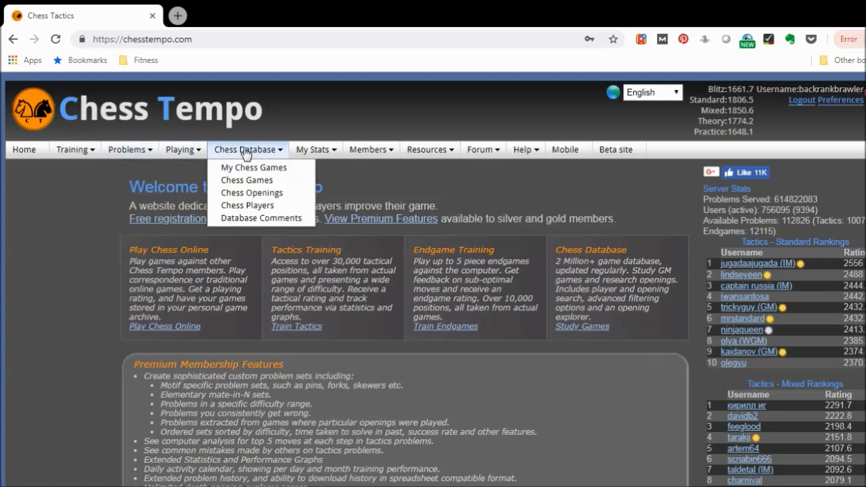
left_click(243, 181)
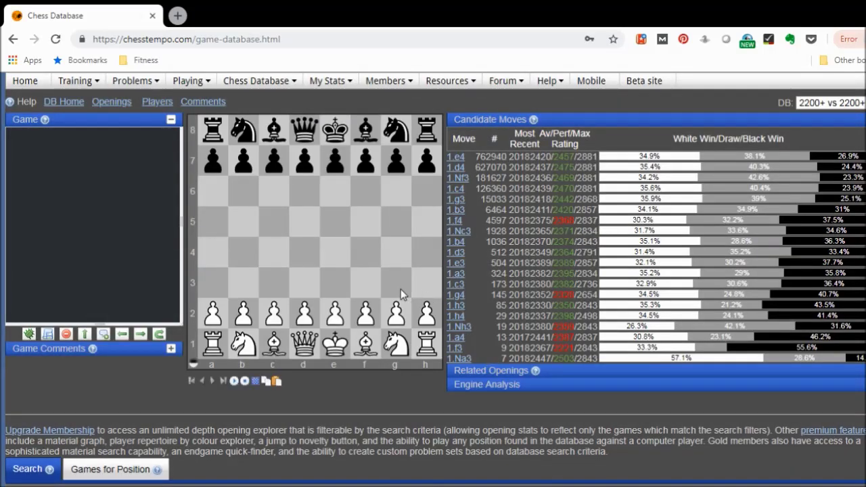
left_click(334, 314)
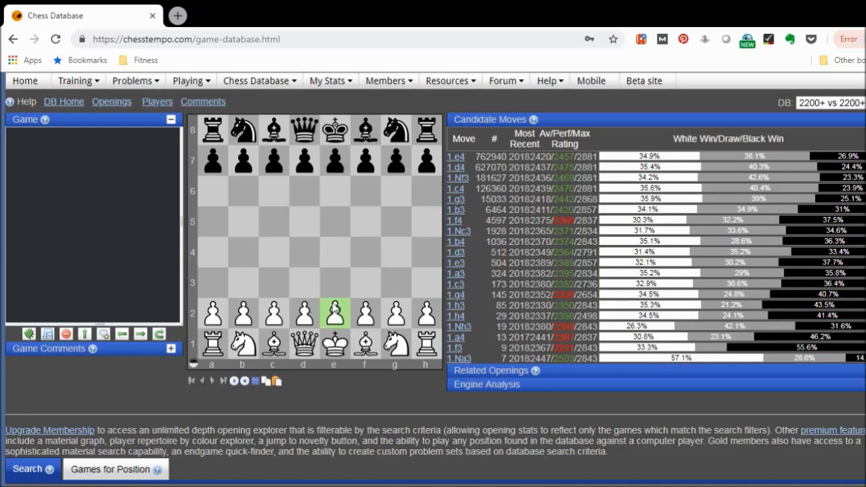
left_click(334, 252)
left_click_drag(333, 165, 334, 192)
left_click_drag(309, 314, 304, 252)
left_click_drag(304, 160, 305, 223)
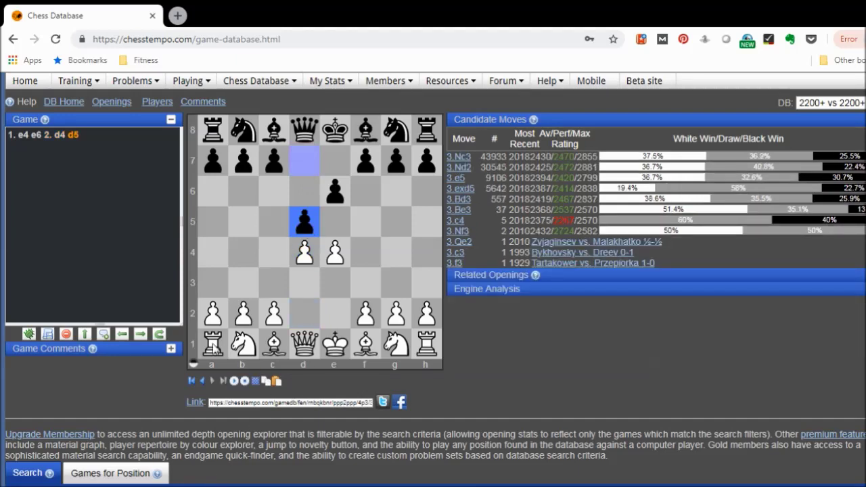
scroll(503, 348, "down", 1)
- Search this position for games since 2000 with Black rated 2500+, returning 16250 games
scroll(504, 348, "down", 2)
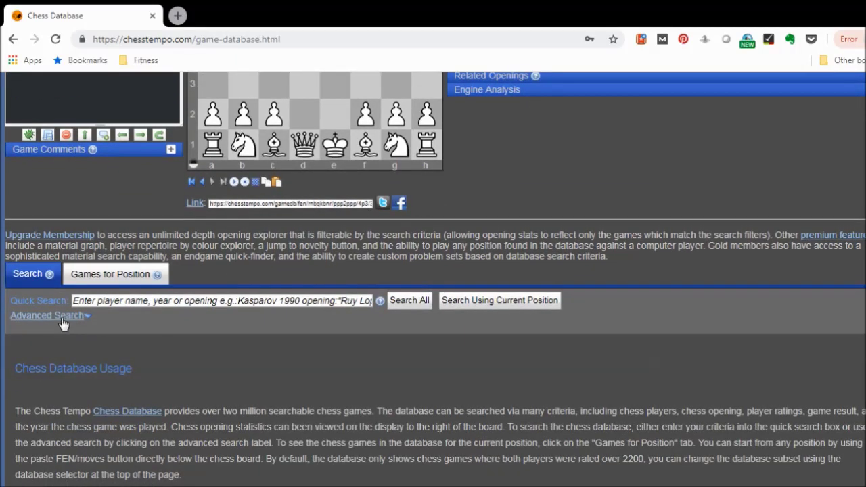
left_click(60, 316)
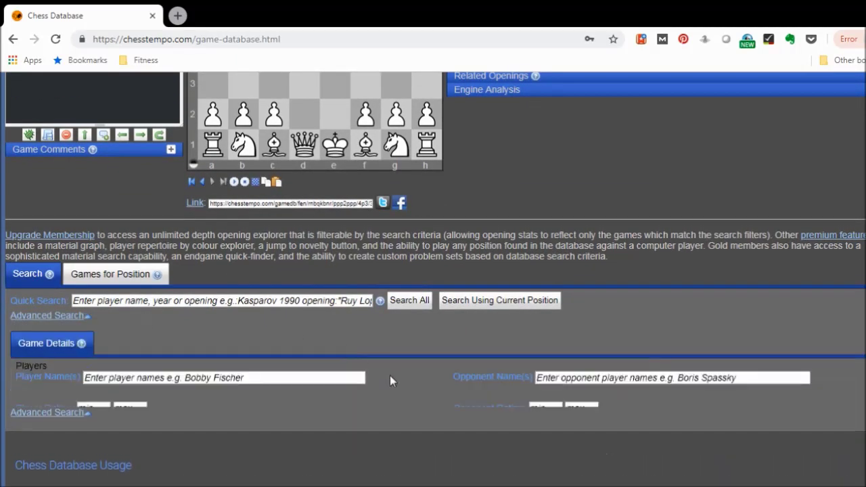
scroll(389, 375, "down", 2)
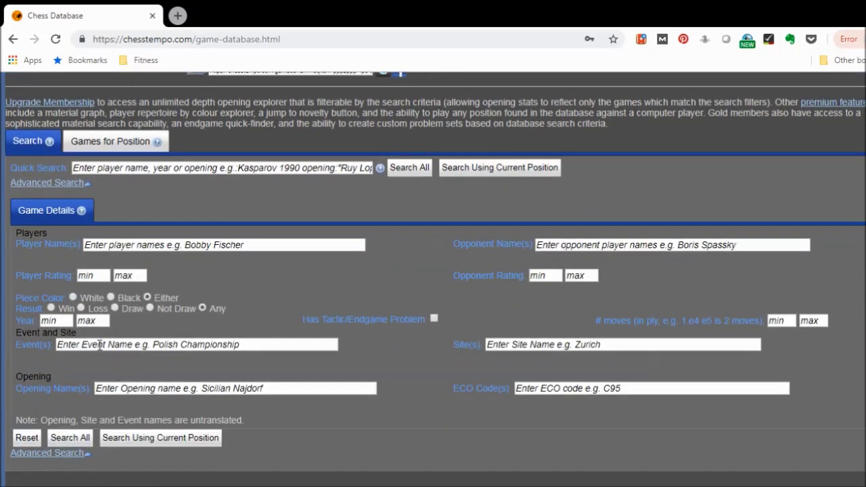
left_click(49, 320)
type("2000")
left_click(101, 276)
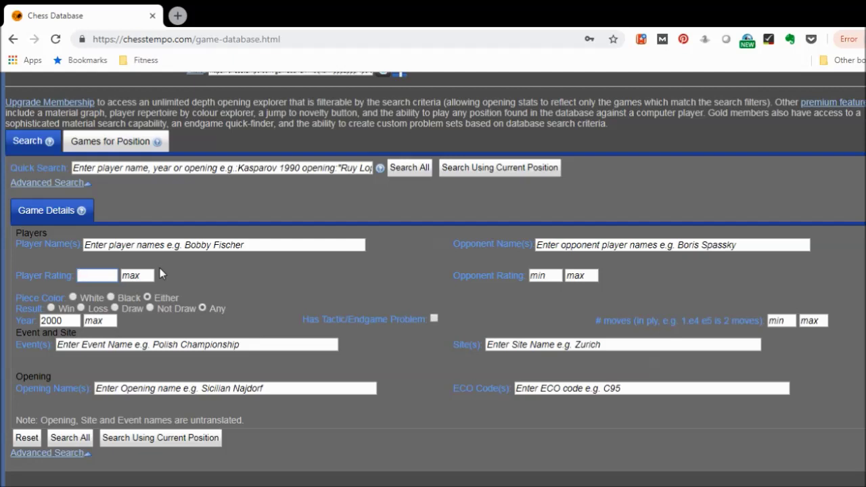
type("2500")
left_click(202, 254)
left_click(111, 298)
left_click(190, 446)
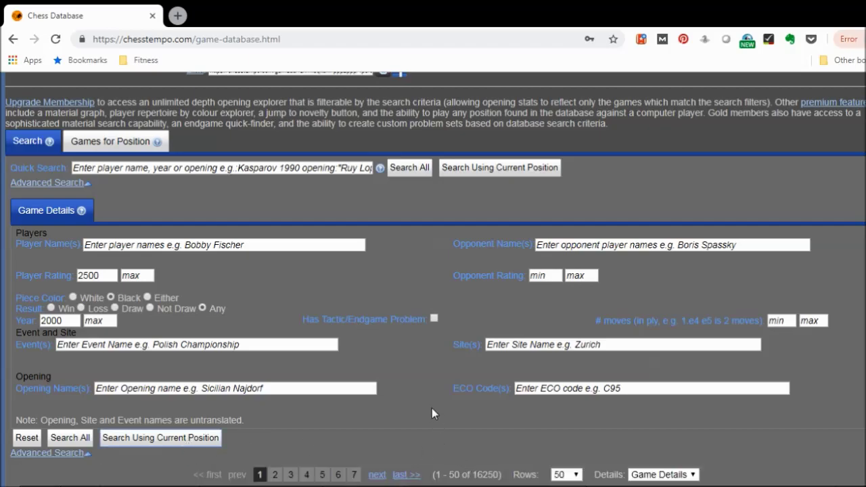
scroll(431, 408, "down", 5)
- Sort the 16250 results by B ELO, descending, so the 2881-rated Black game tops the list
scroll(433, 404, "down", 8)
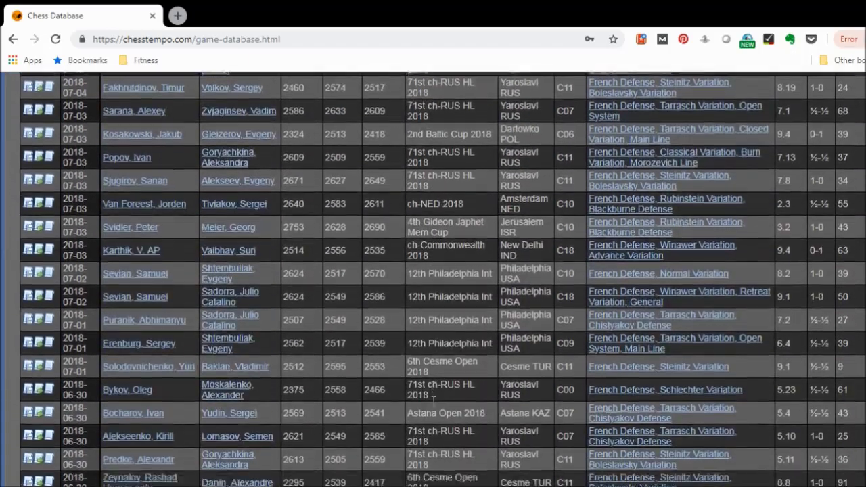
scroll(432, 405, "down", 3)
scroll(432, 405, "up", 5)
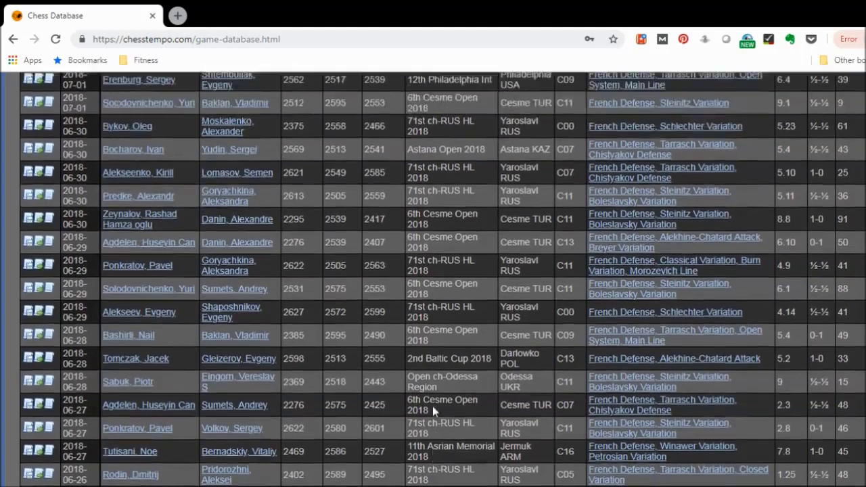
scroll(432, 410, "up", 6)
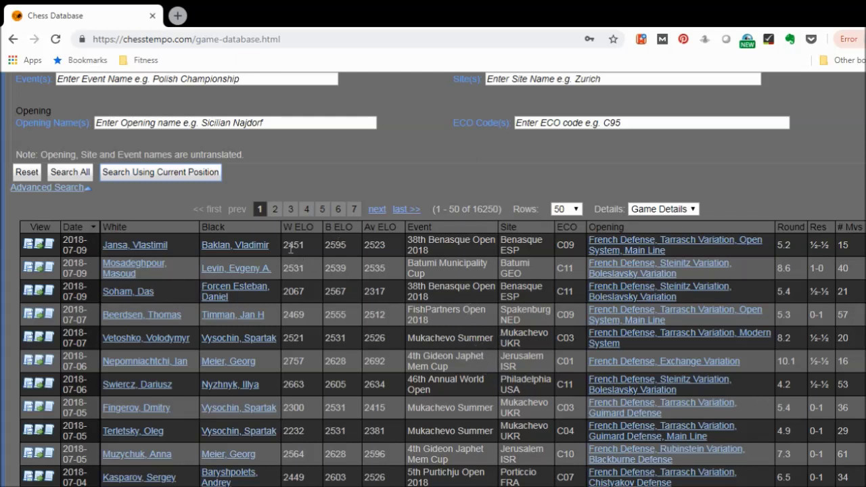
left_click(341, 228)
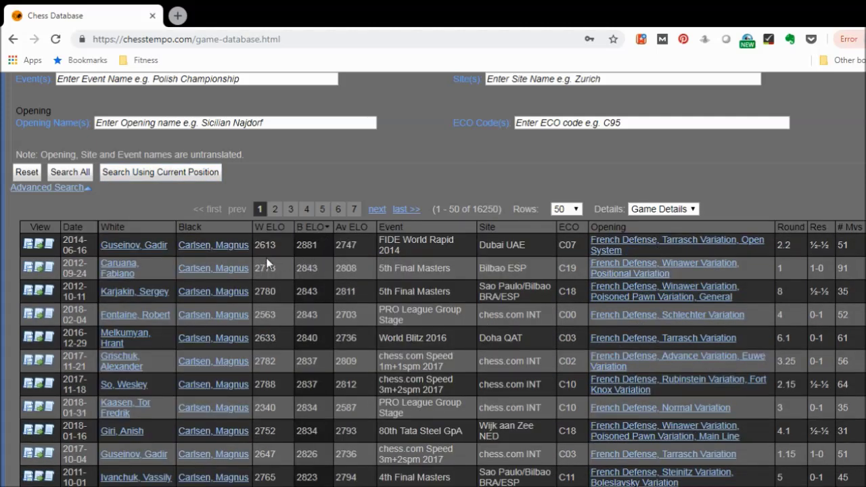
scroll(269, 358, "down", 1)
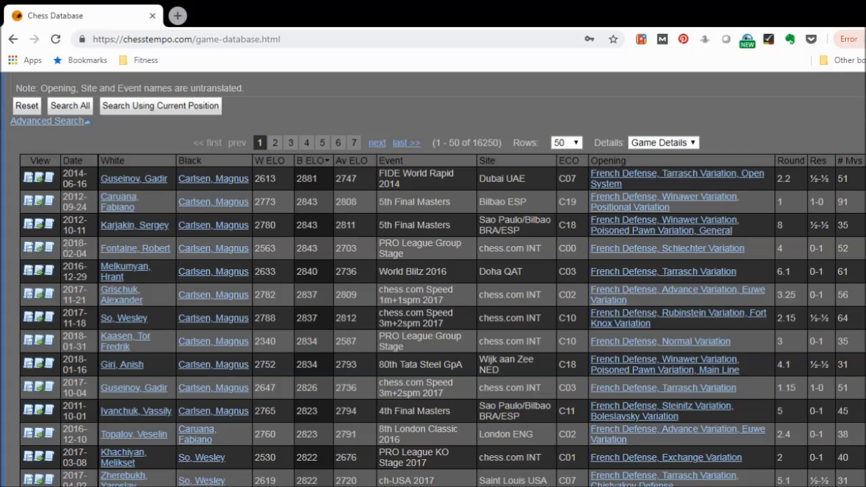
- Open the 2018 PRO League Group Stage game and step through to 4...exd5
left_click(50, 247)
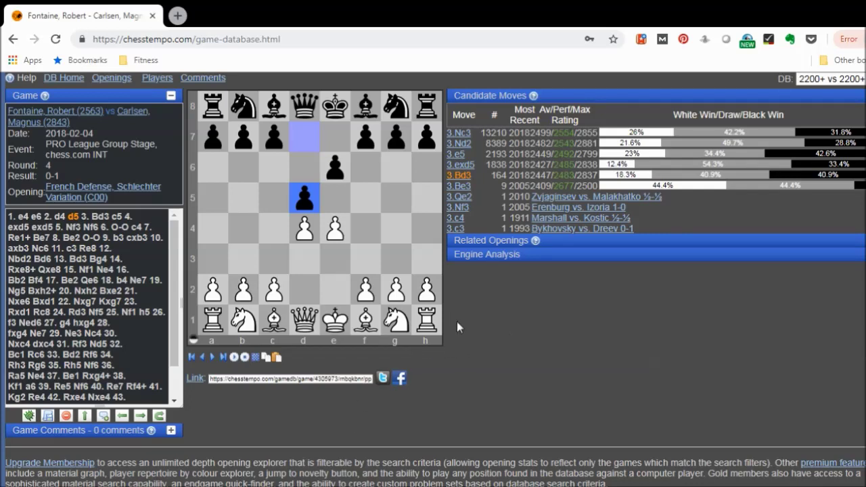
left_click(100, 217)
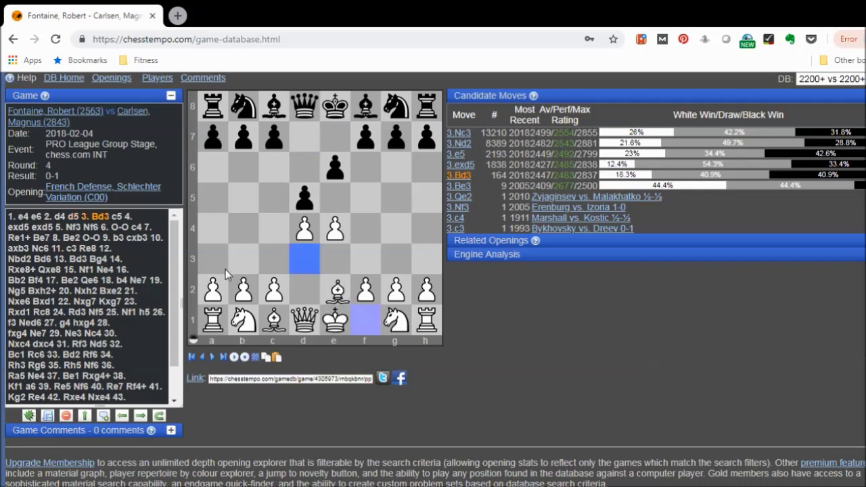
key("Right")
key("Right")
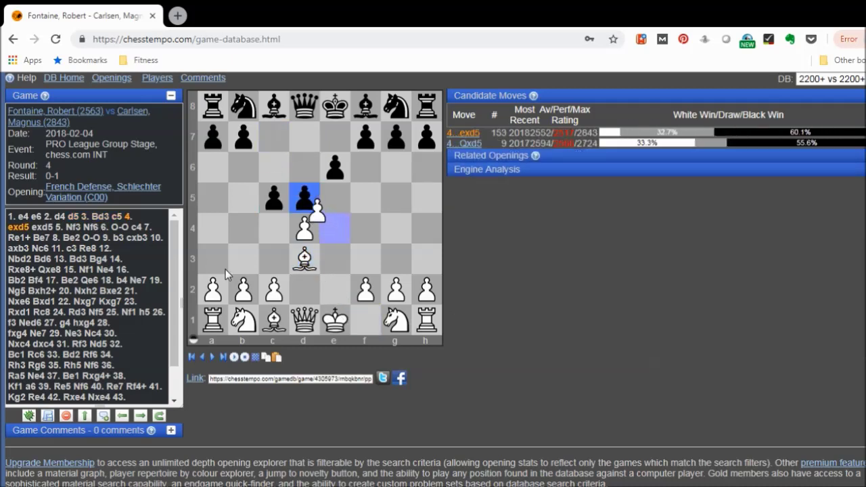
key("Right")
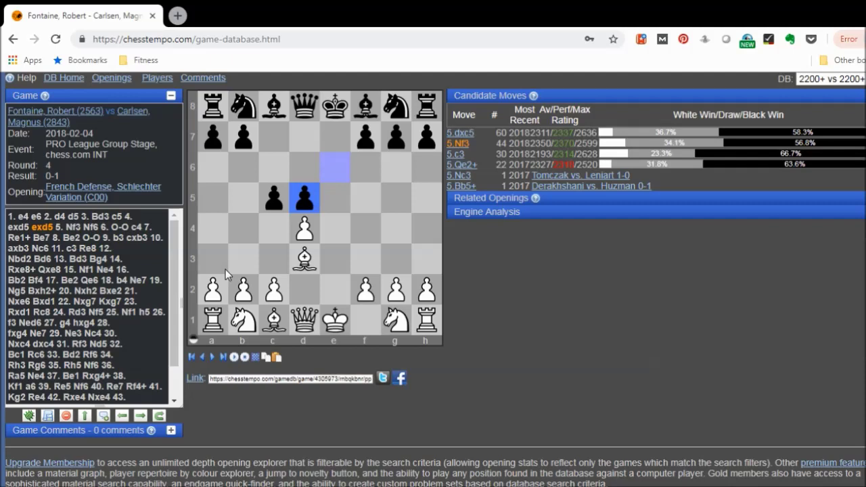
- Add 5.c3 as a side variation in place of the game's 5.Nf3
key("Right")
key("Left")
left_click_drag(281, 290, 280, 259)
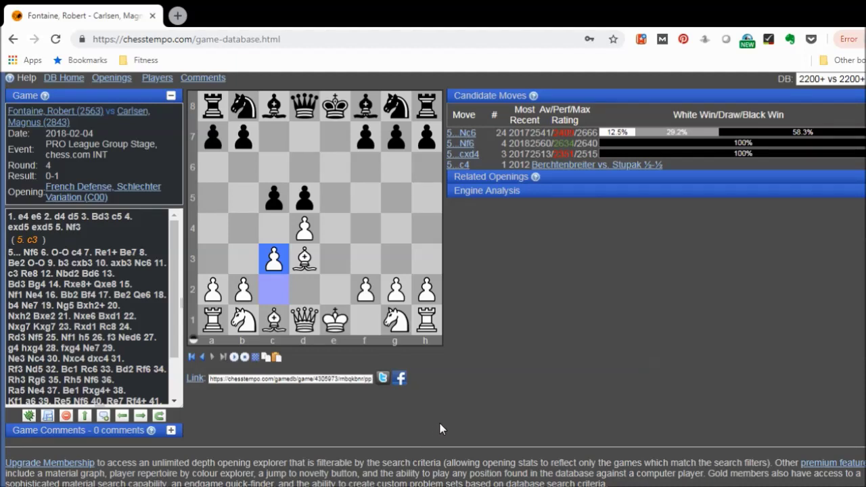
left_click(371, 41)
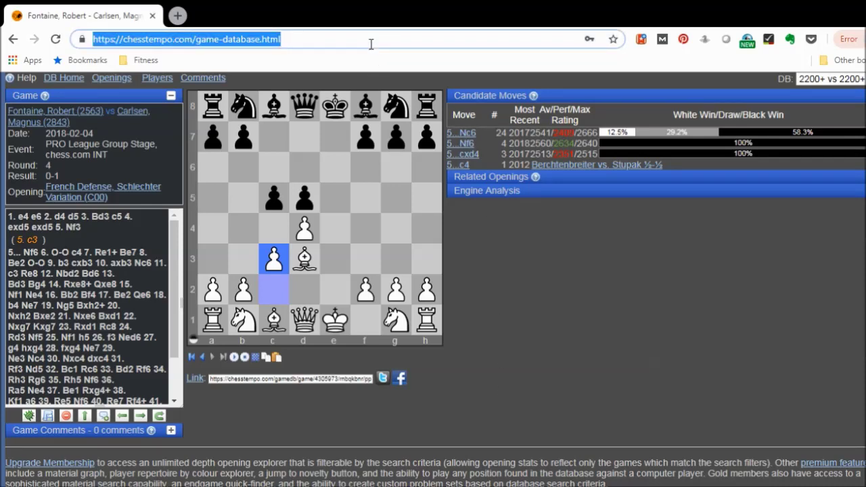
- Google 'capablanca corzo 1901 9th game' and open the chessgames.com Capablanca - Corzo (1901) page
type("google.com")
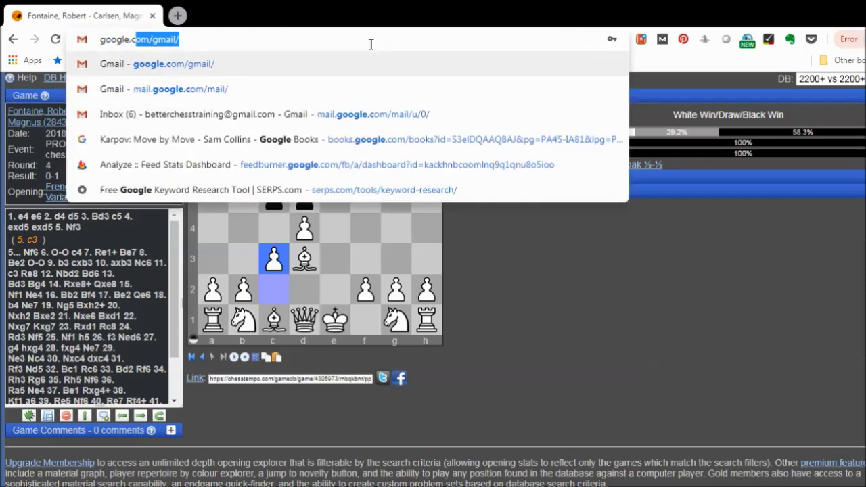
key("Return")
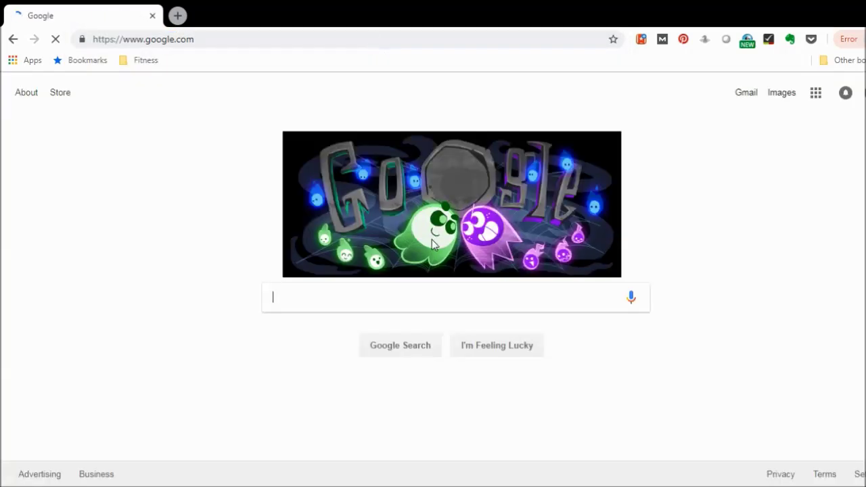
left_click(469, 304)
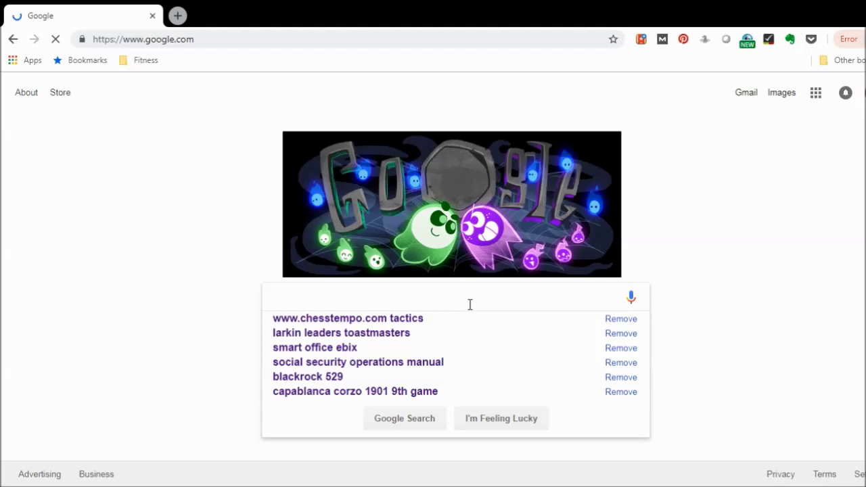
type("capablanca ")
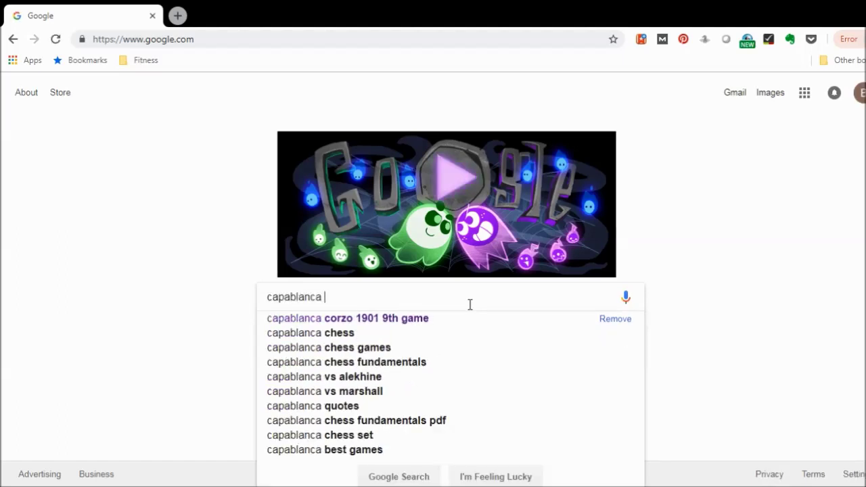
type("corzo")
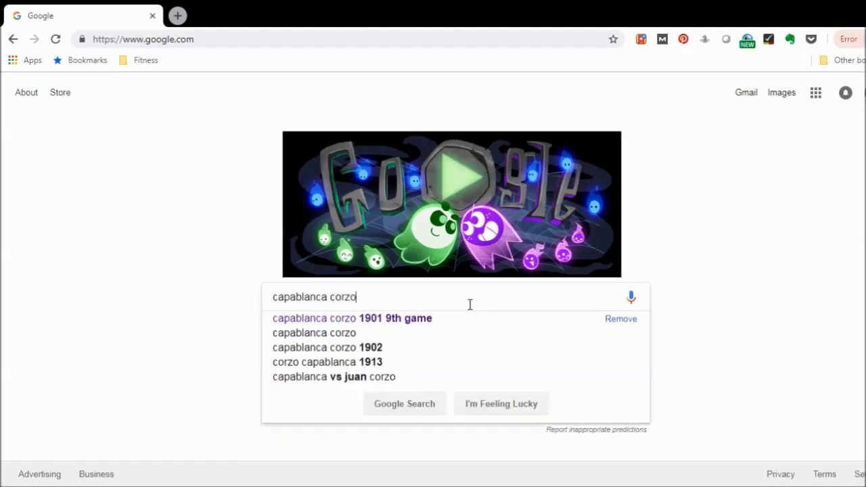
type(" 1901 9th ")
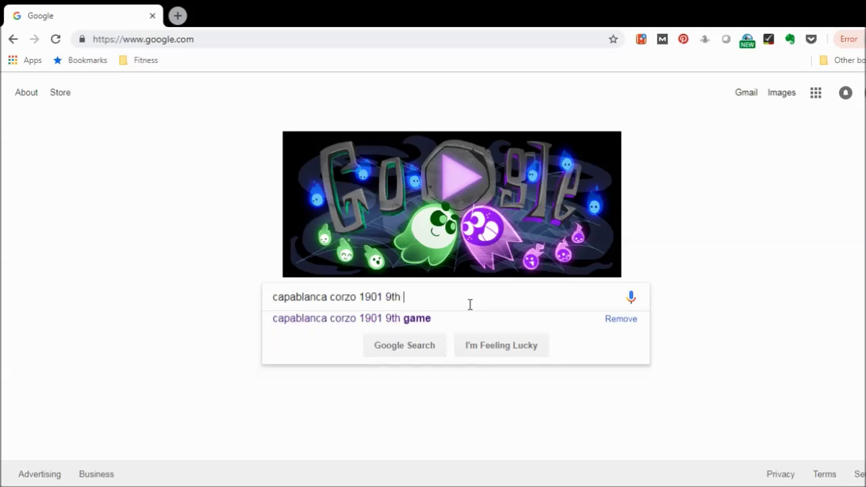
type("game")
key("Return")
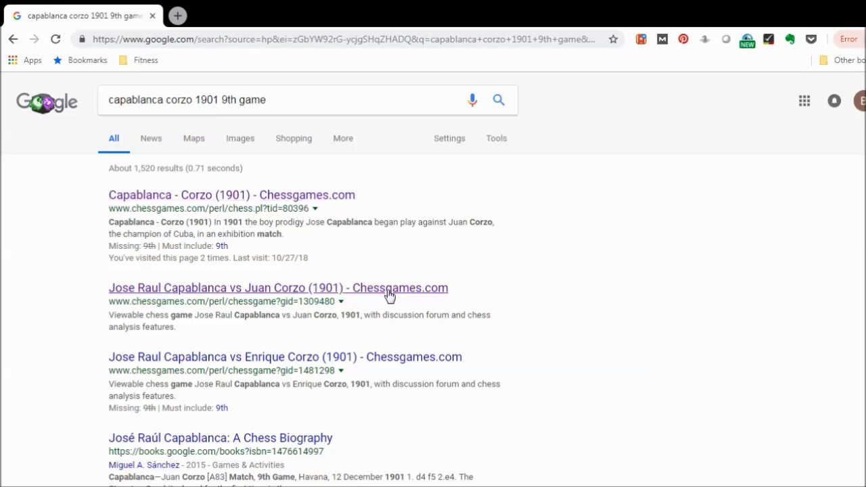
left_click(318, 197)
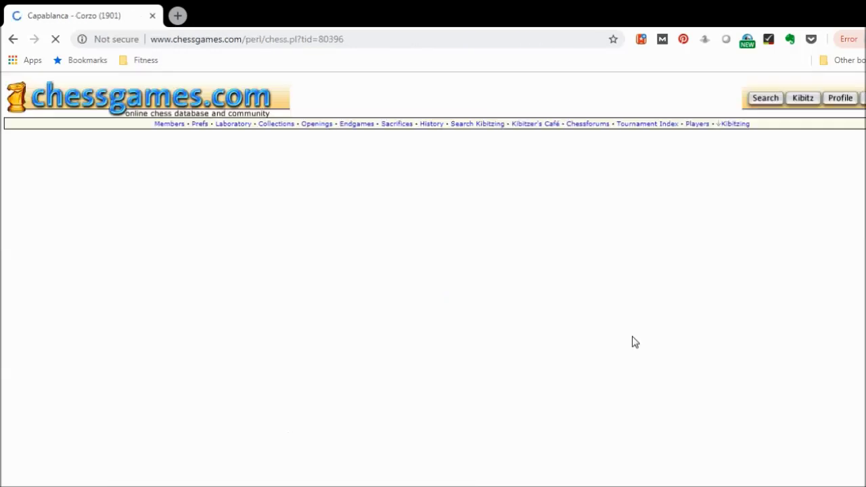
- Open the list of the 1901 match's games and scroll down through it
scroll(463, 333, "down", 2)
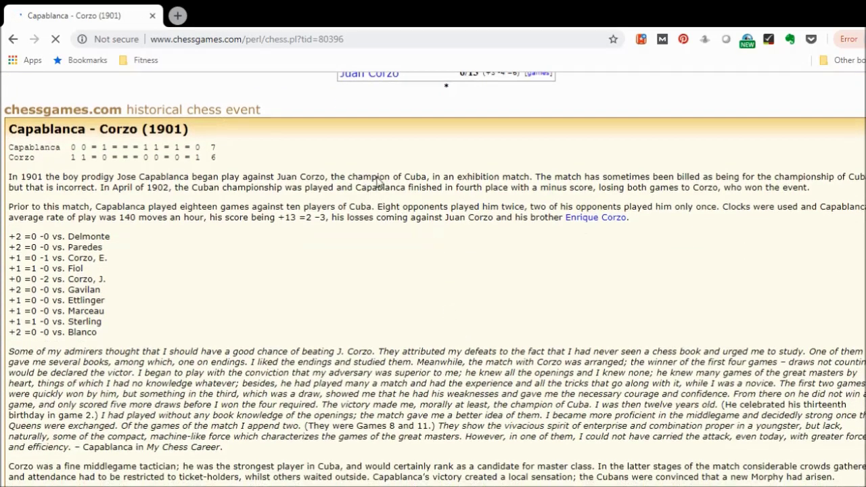
scroll(499, 245, "up", 2)
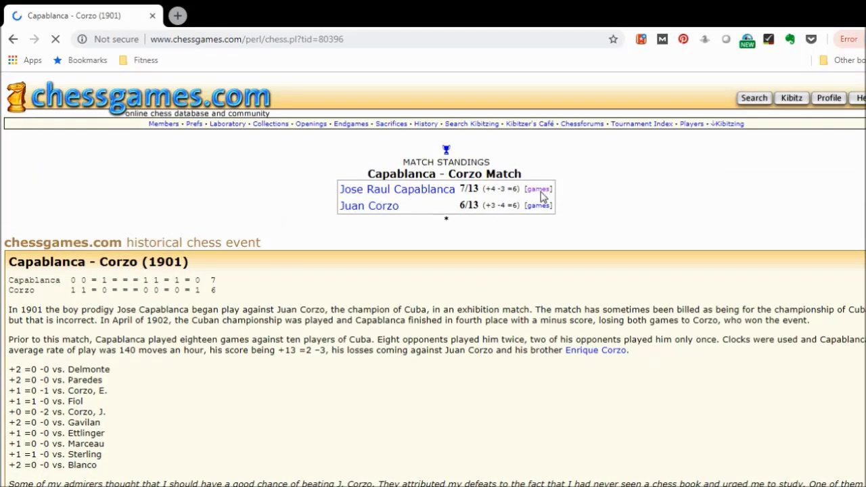
left_click(538, 190)
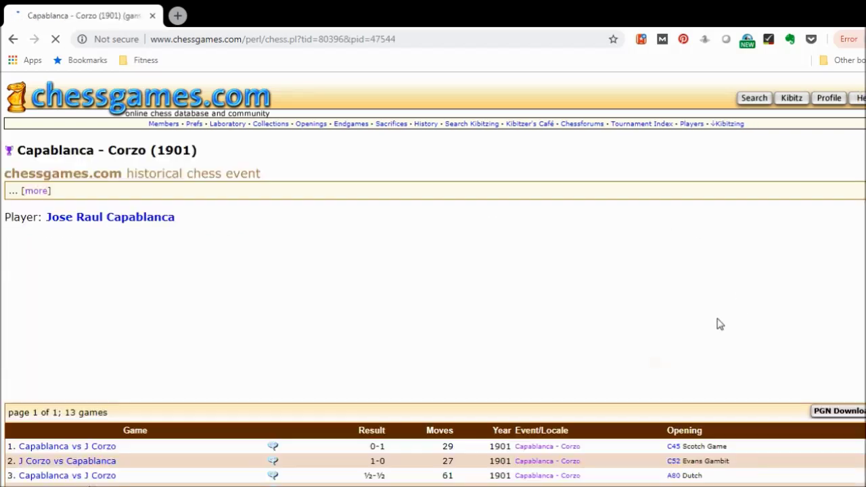
scroll(573, 350, "down", 3)
scroll(572, 349, "down", 1)
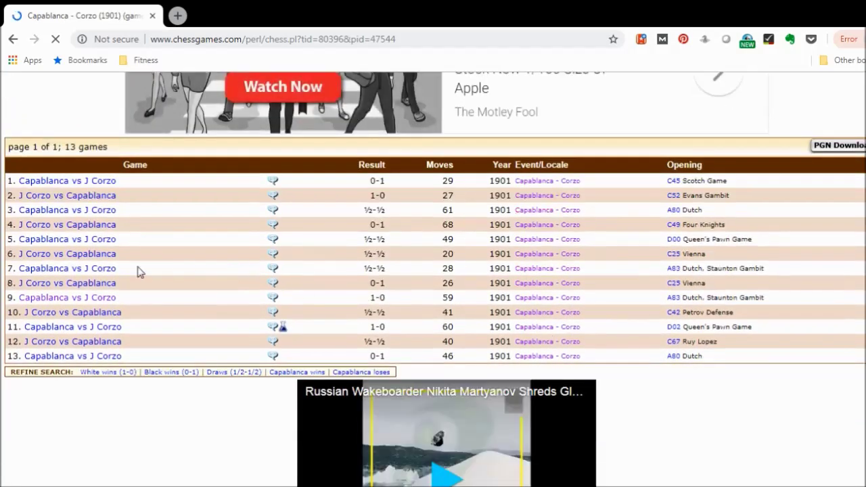
- Return to the 1901 match event page, reopen its 13-game table, and open game 9
left_click(540, 299)
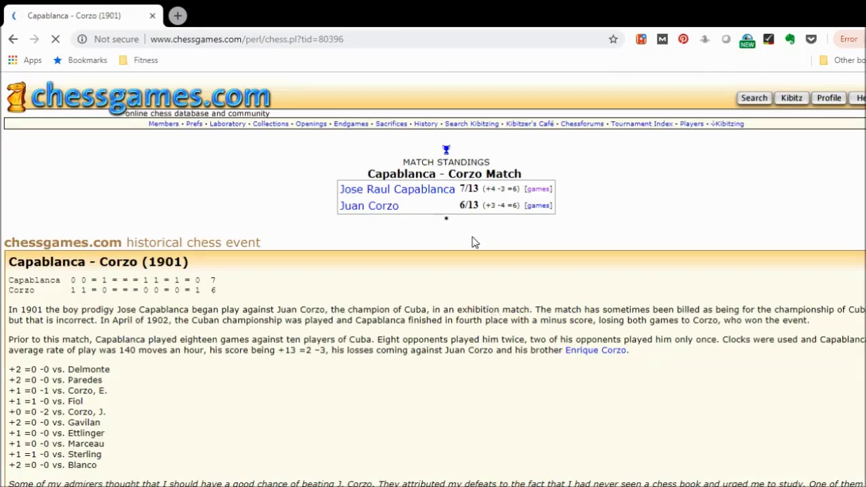
left_click(539, 189)
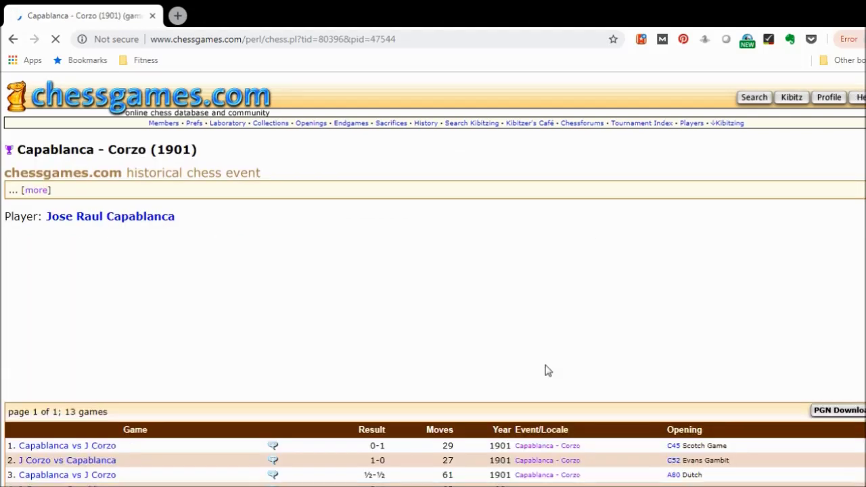
scroll(546, 365, "down", 4)
left_click(71, 303)
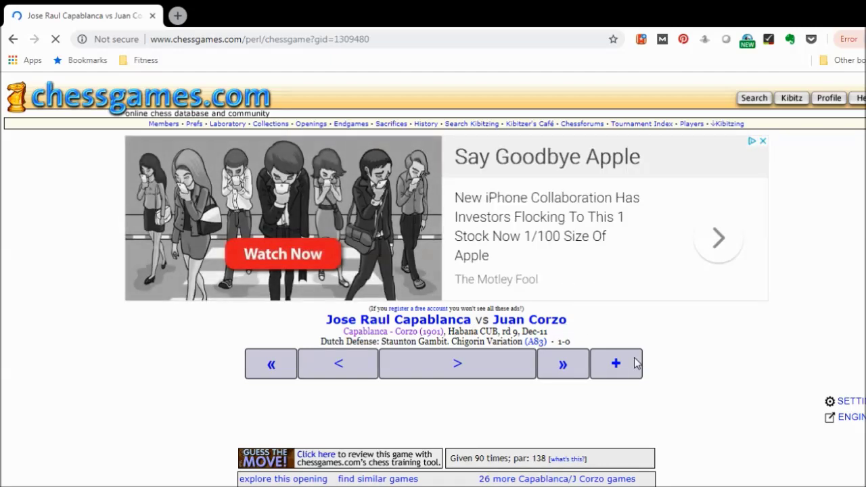
- Show game 9 (Capablanca vs Corzo, ECO A83) as plain-text PGN below the board
scroll(651, 363, "down", 2)
scroll(651, 349, "down", 1)
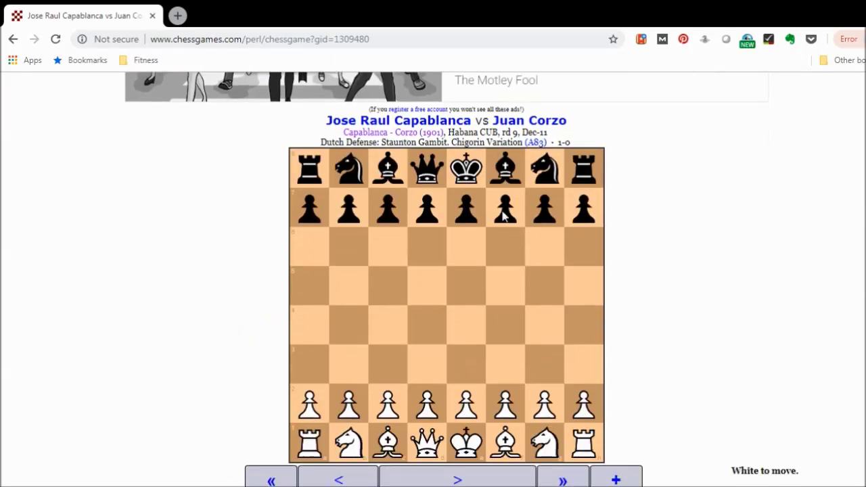
scroll(612, 388, "down", 6)
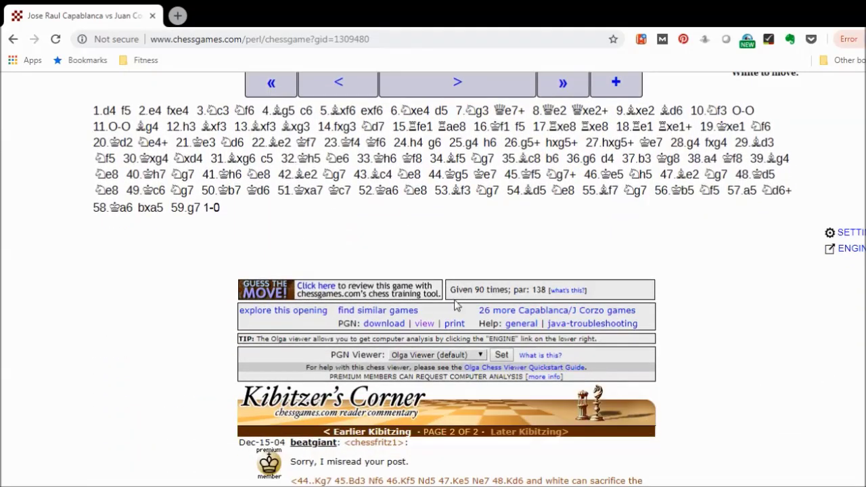
left_click(424, 324)
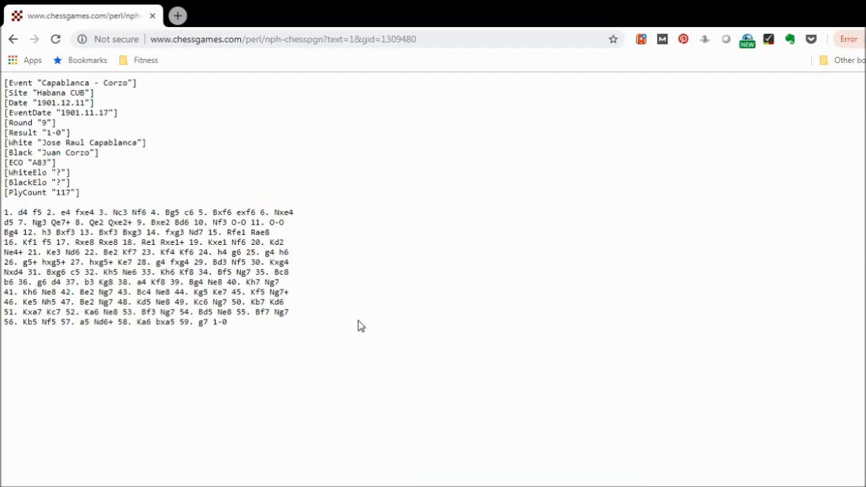
- Select all of game 9's PGN text and switch to the Chessable dashboard tab
key("ctrl+a")
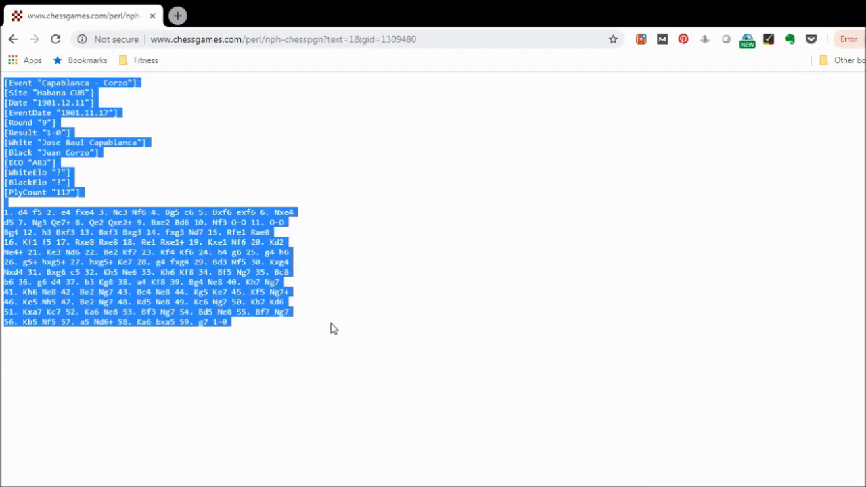
key("alt+Tab")
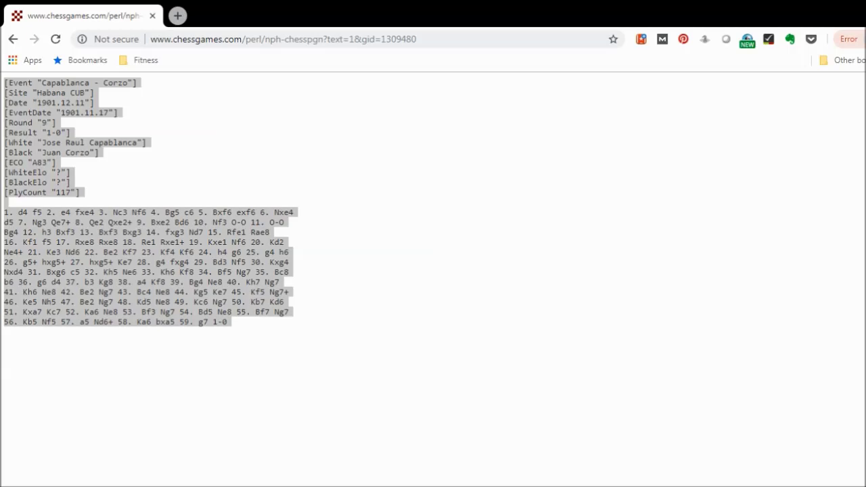
key("alt+Left")
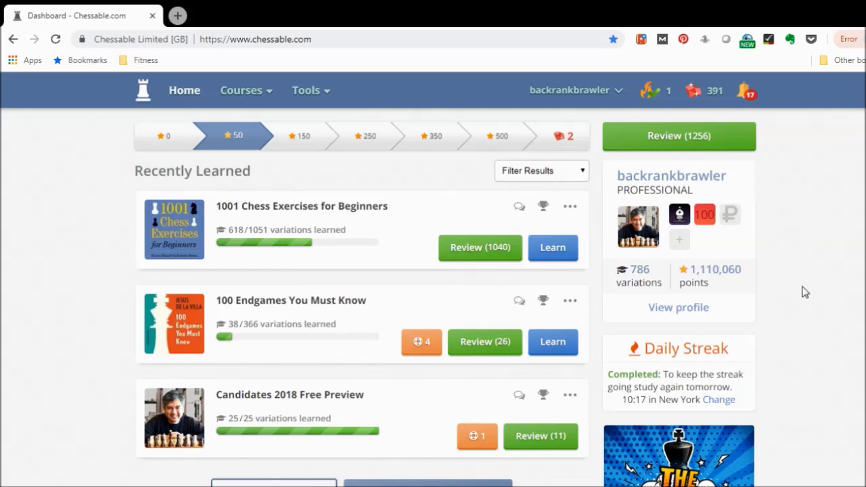
- Start the Chessable review of 1256 due moves, opening Problem #423
left_click(665, 138)
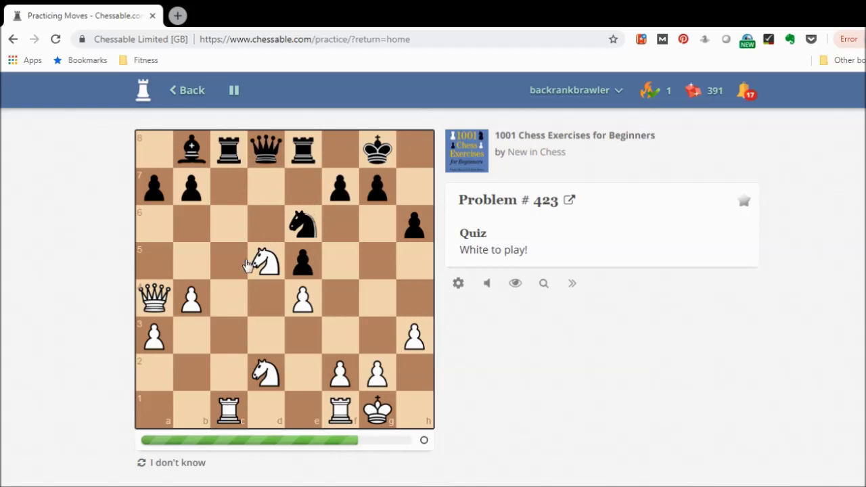
- Solve Problem #423 with Qxe8+, Rxc8 and Ne7+ at 100% accuracy, then go back
left_click_drag(156, 298, 302, 152)
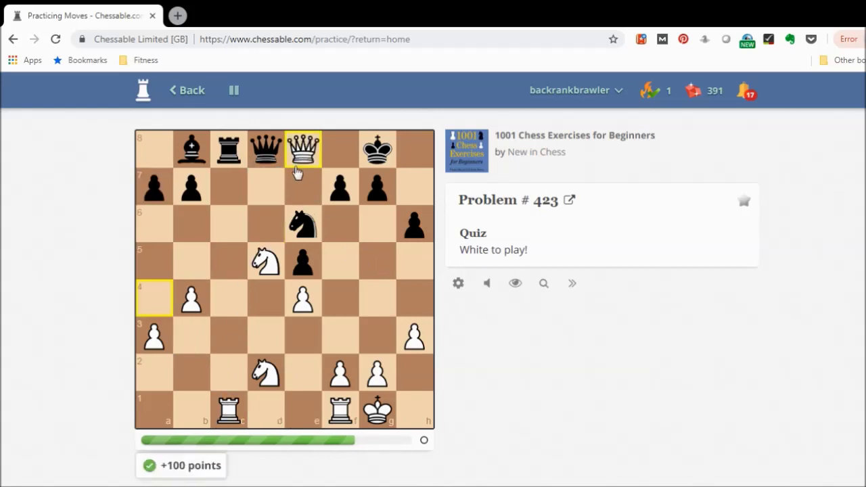
left_click_drag(222, 414, 228, 149)
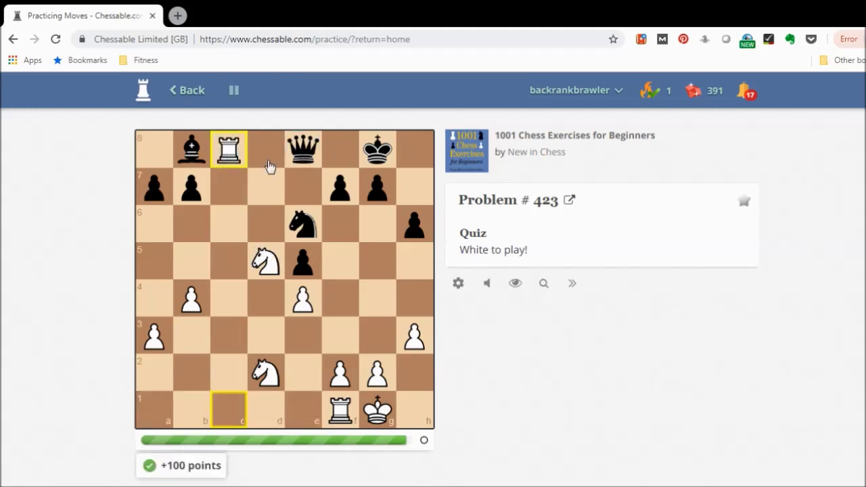
left_click_drag(265, 260, 302, 186)
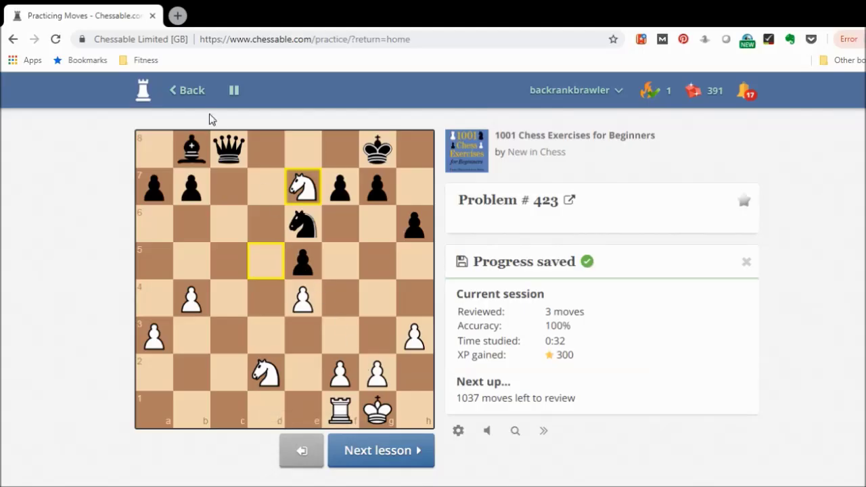
left_click(177, 90)
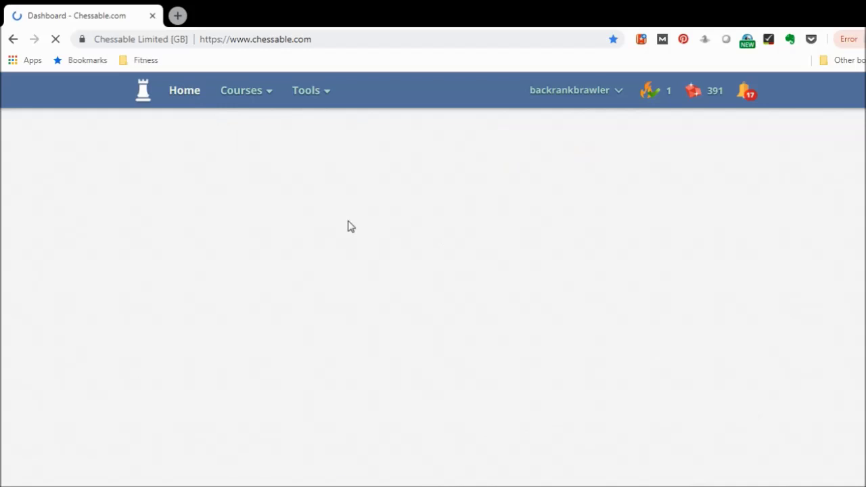
left_click(258, 100)
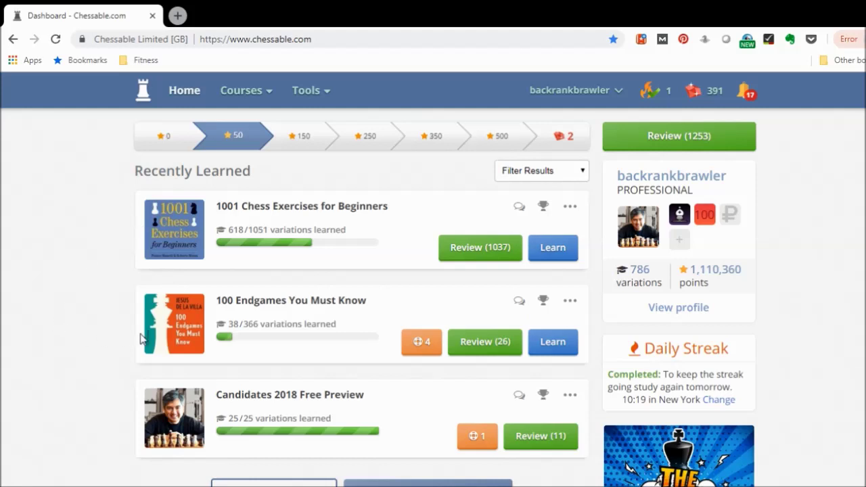
scroll(68, 340, "down", 2)
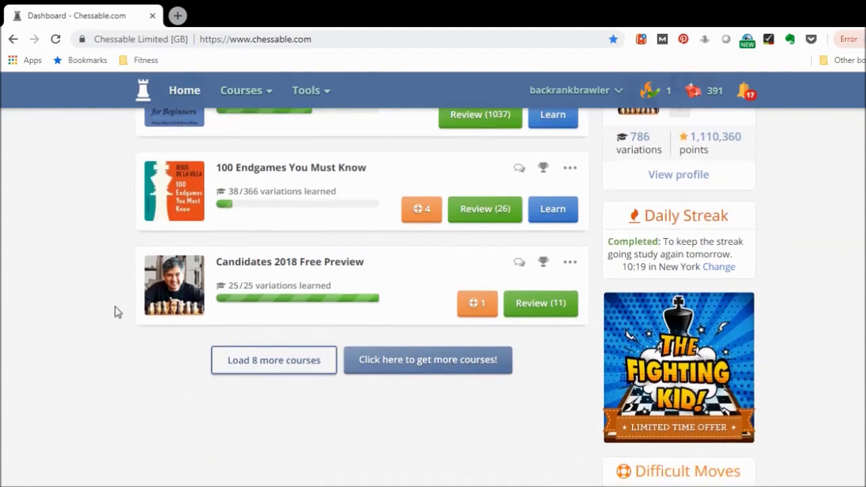
scroll(67, 290, "up", 2)
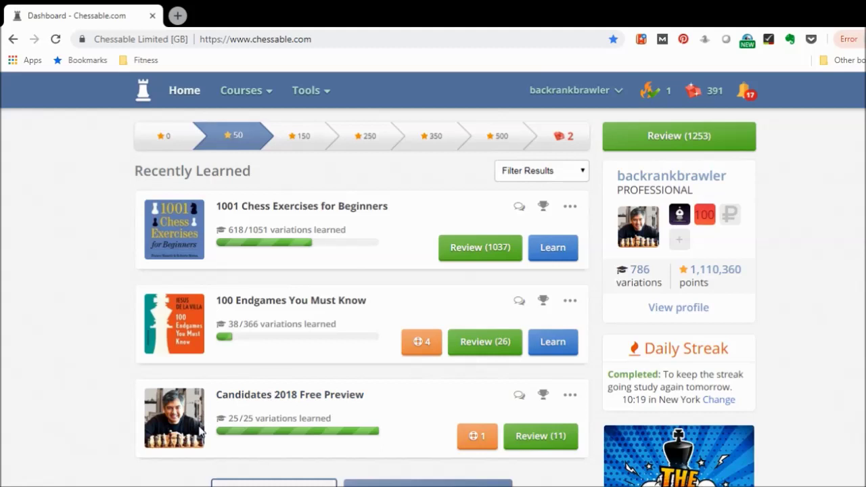